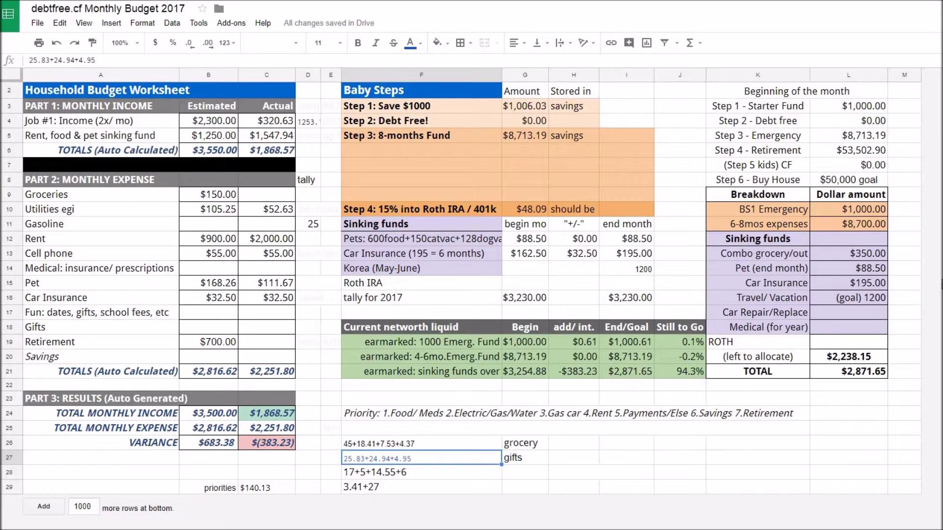
- Examine the Job #1 actual income in C4 and the separate 1253.12 side amount
scroll(461, 305, up, 1)
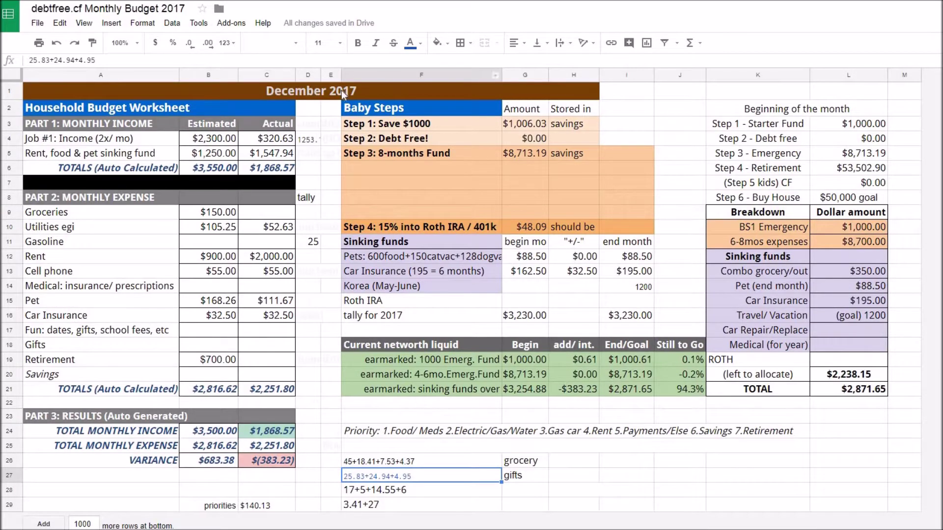
click(265, 143)
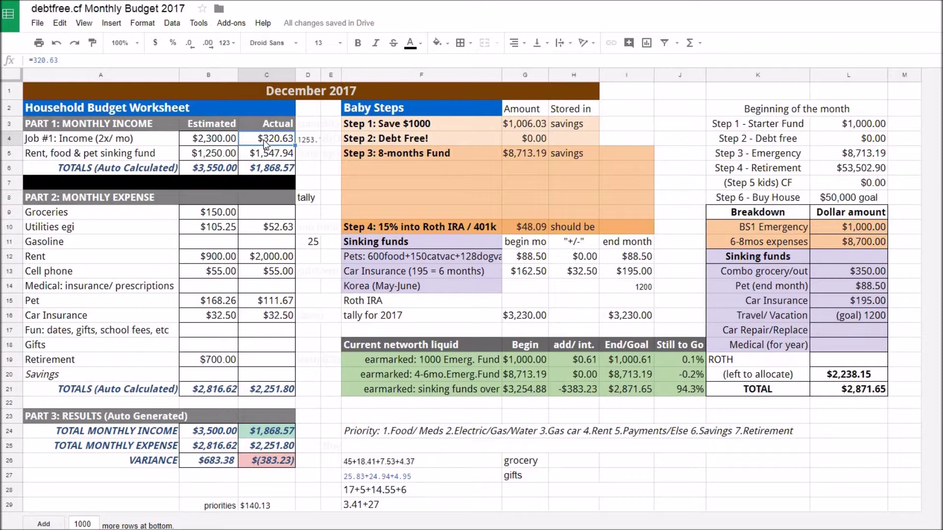
click(306, 140)
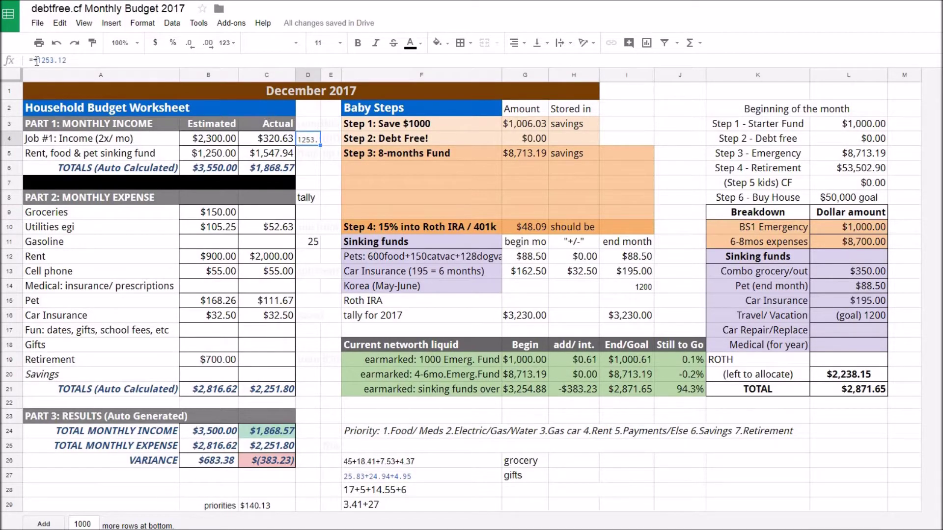
drag(32, 60, 69, 62)
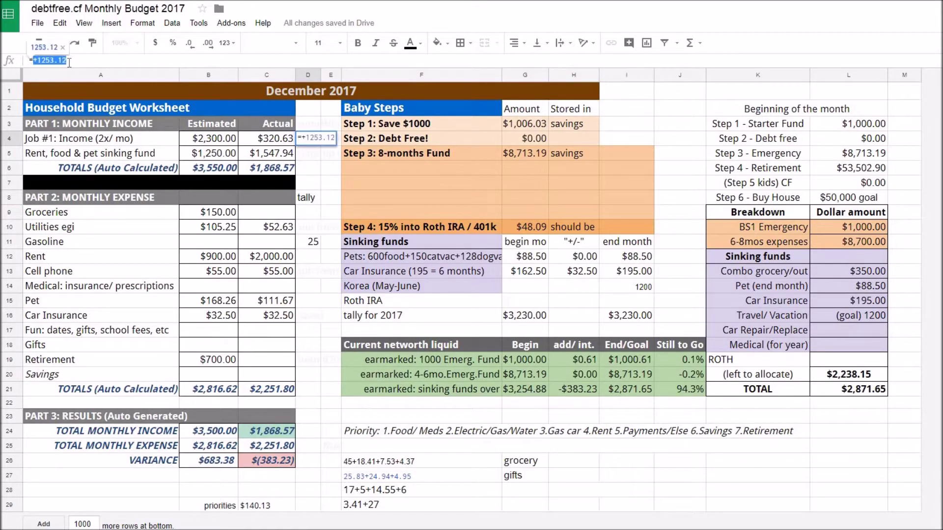
key(BackSpace)
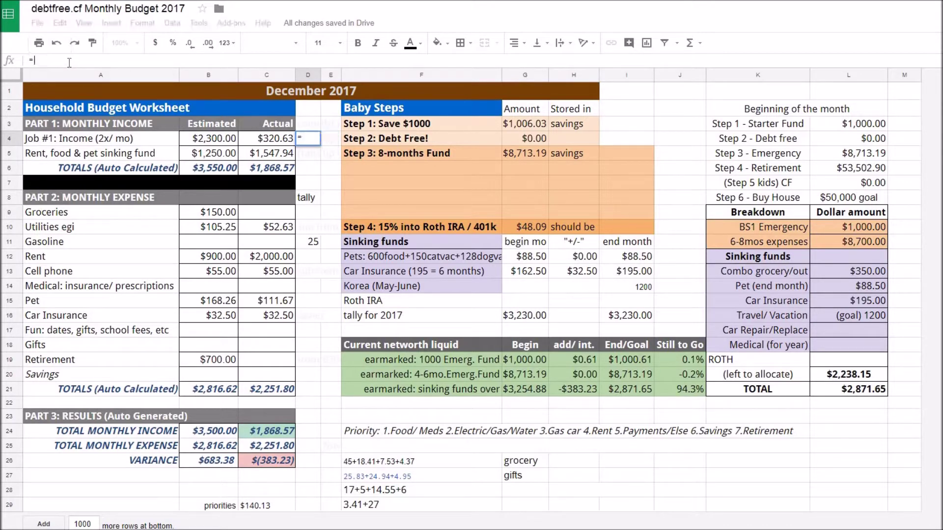
text(C4)
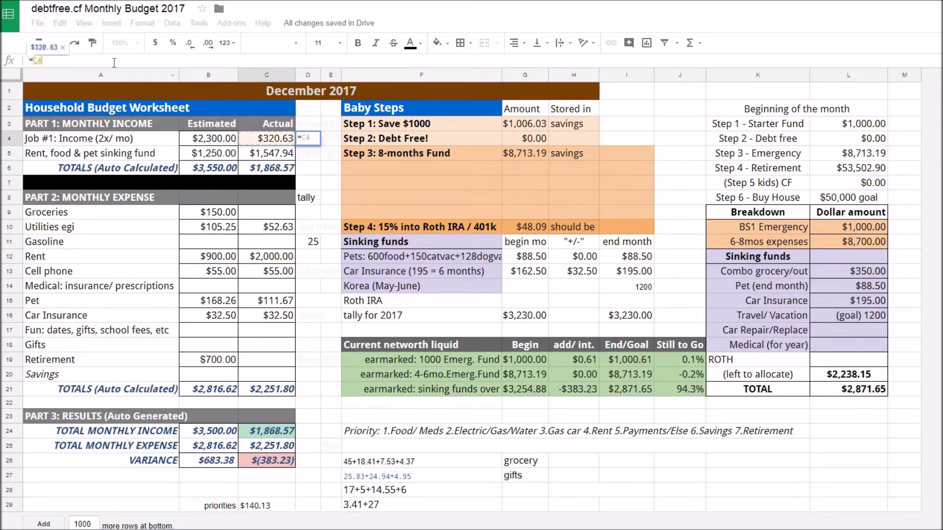
key(Escape)
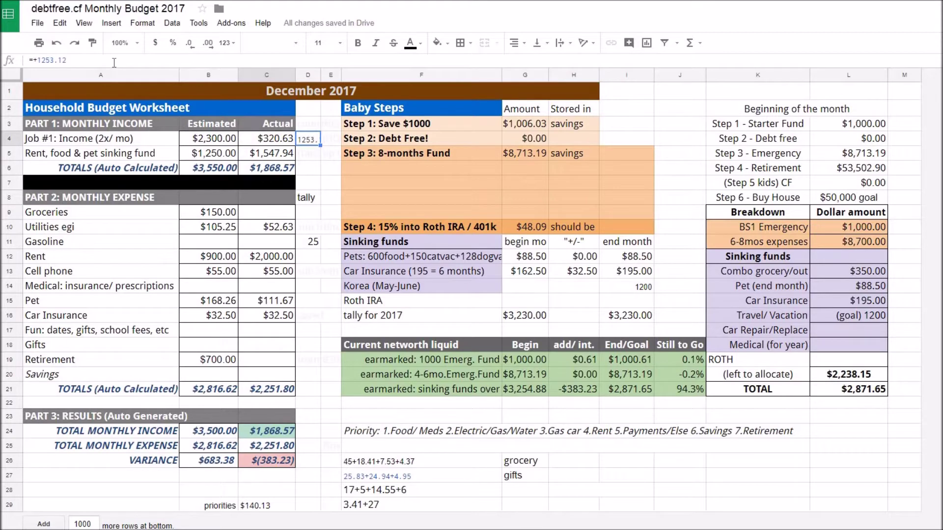
- Append +1253.12 to the Job #1 income formula (=320.63) and clear the leftover 1253.12 cell
key(Left)
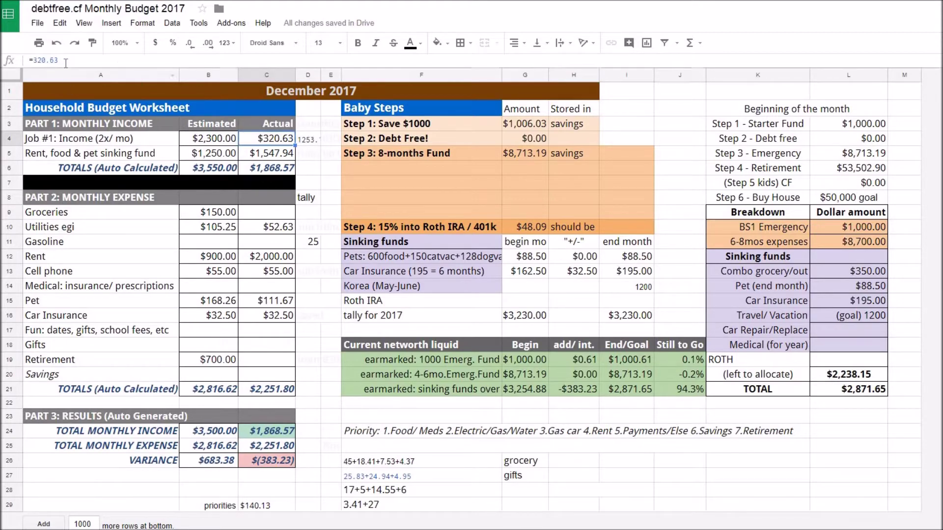
click(66, 61)
text(+1253.12)
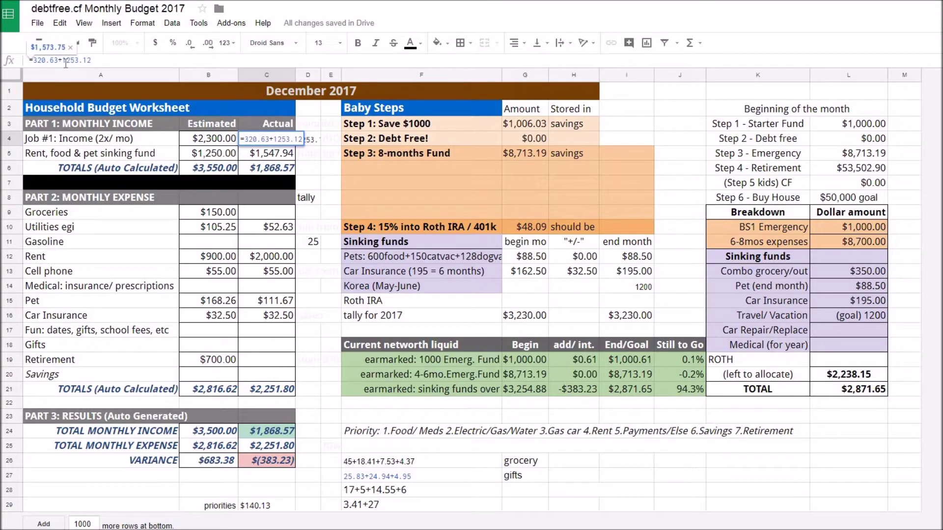
key(Return)
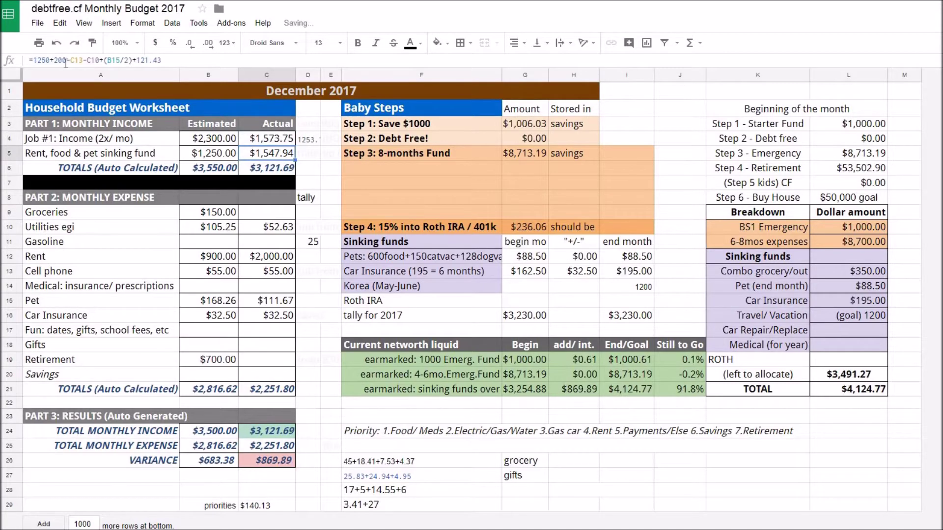
click(308, 142)
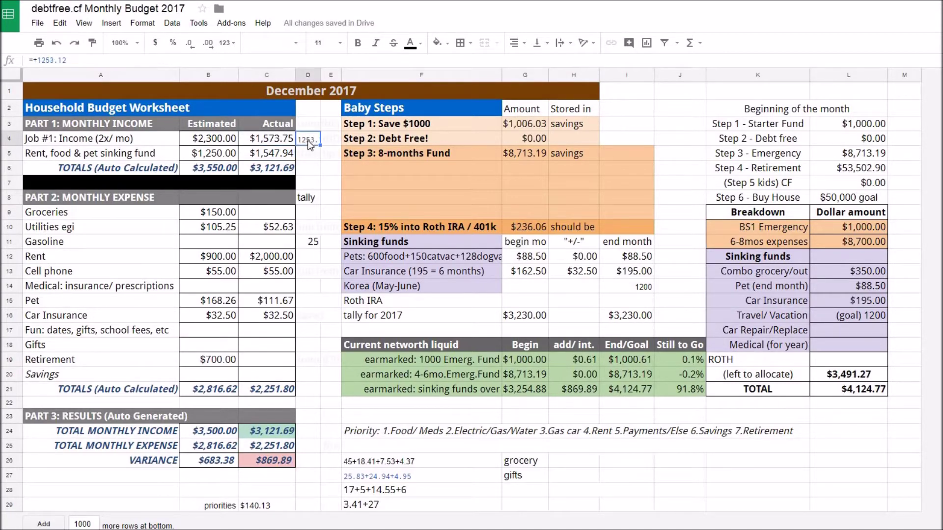
key(Delete)
- Enter the F26 grocery tally as a formula in Groceries Actual C9, giving $75.31
click(425, 461)
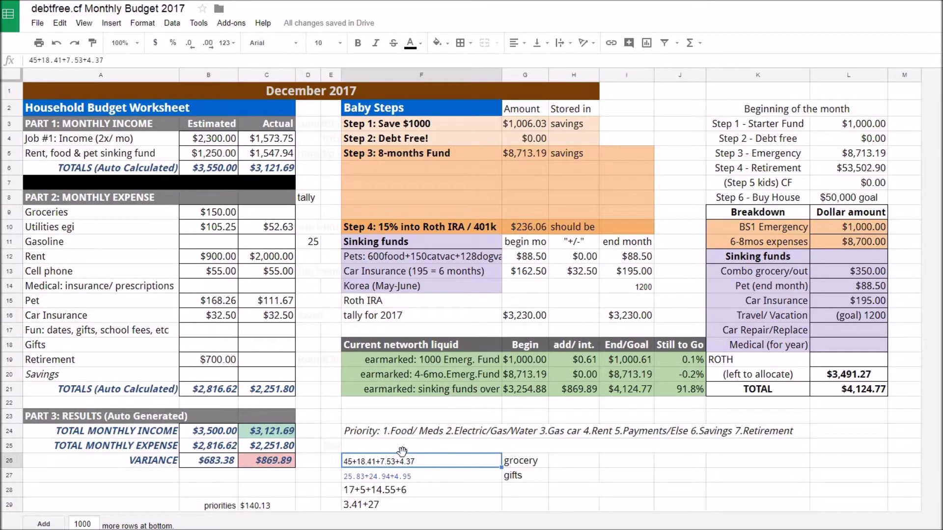
key(ctrl+c)
click(261, 215)
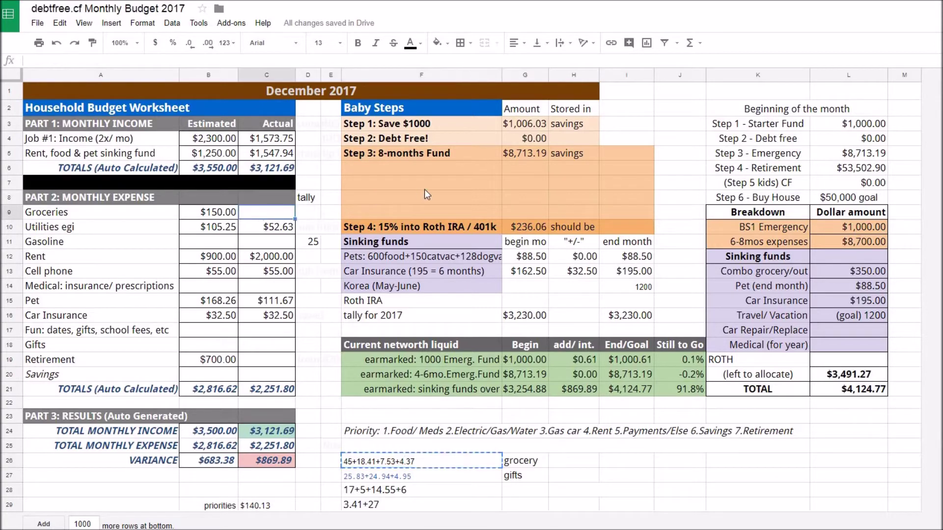
text(=)
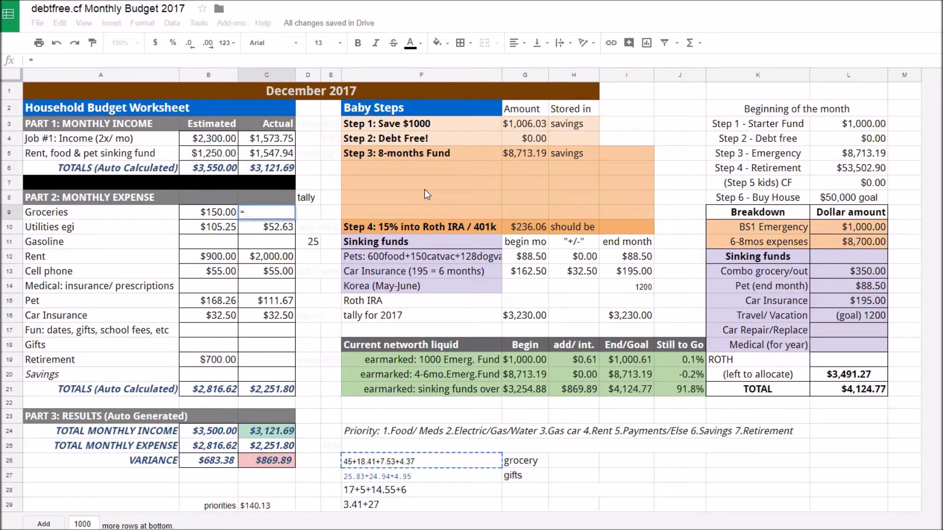
key(ctrl+v)
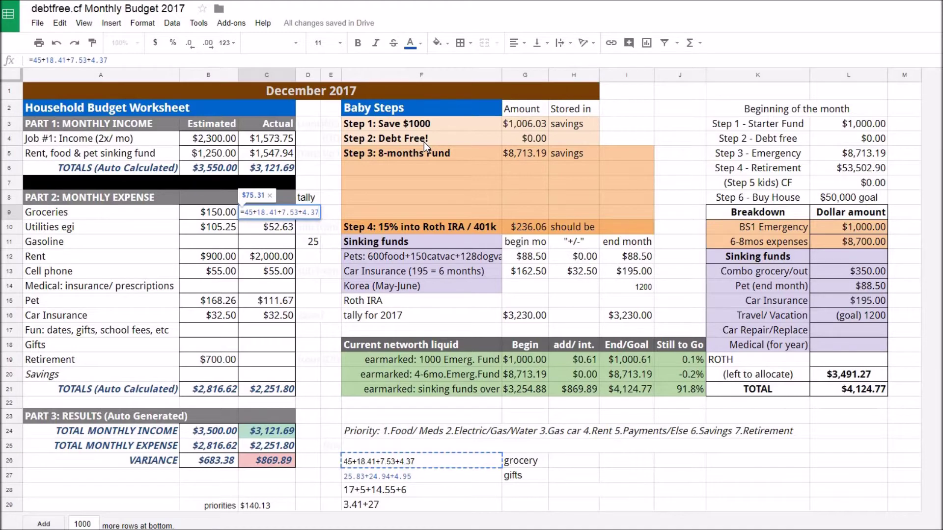
key(Return)
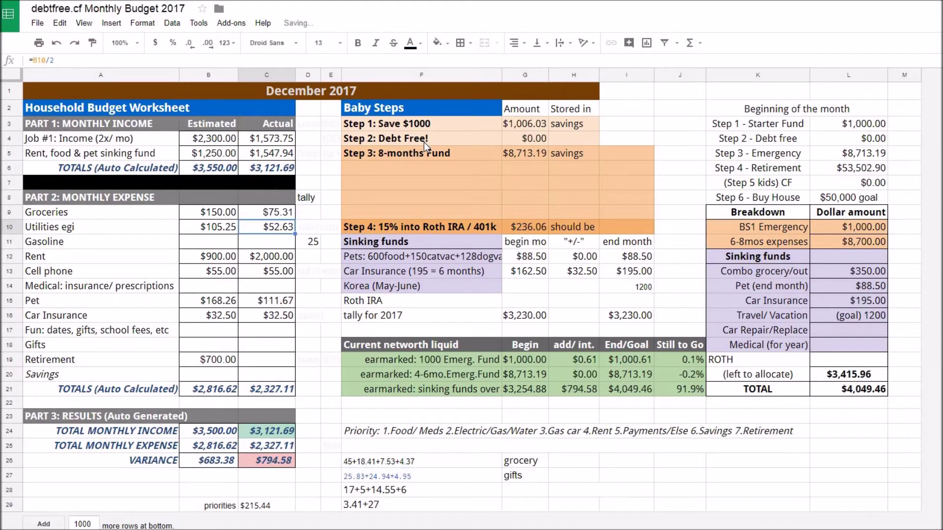
click(265, 215)
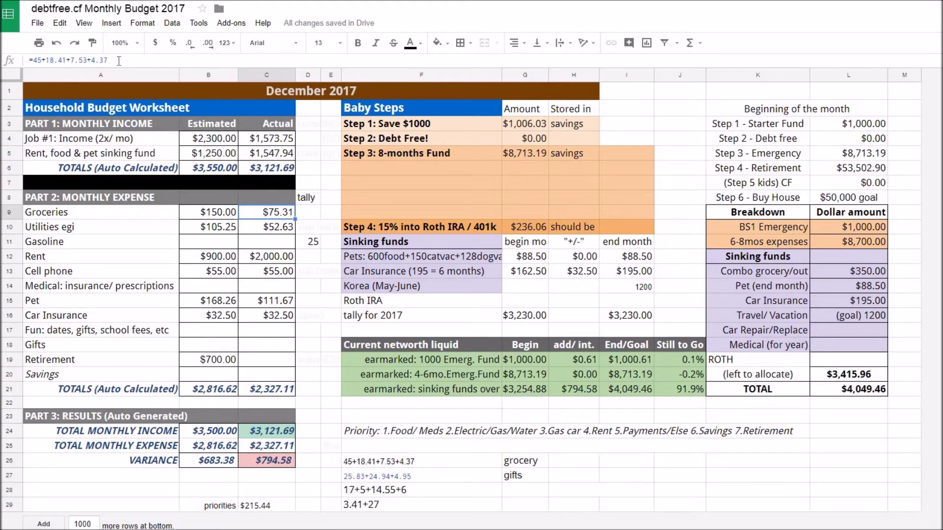
- Clear the used grocery tally and its label from F26:G26
click(427, 465)
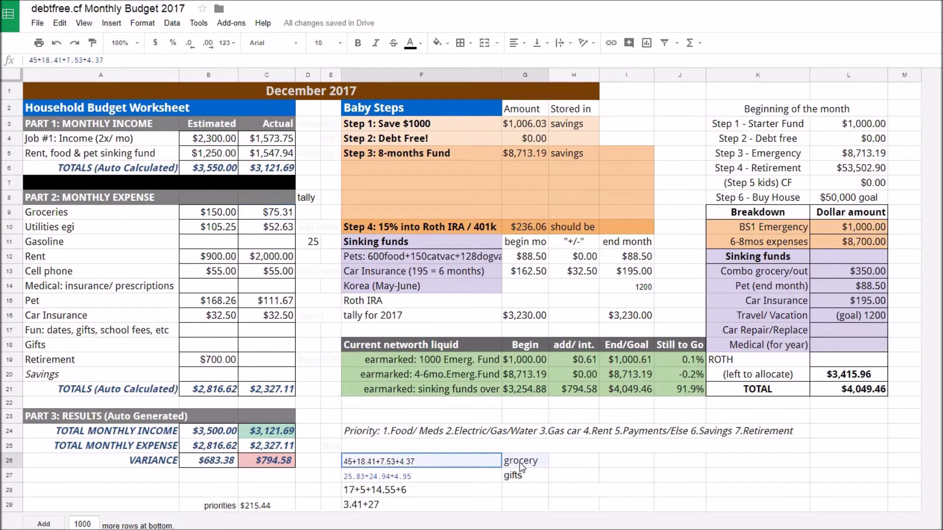
shift+click(522, 467)
key(Delete)
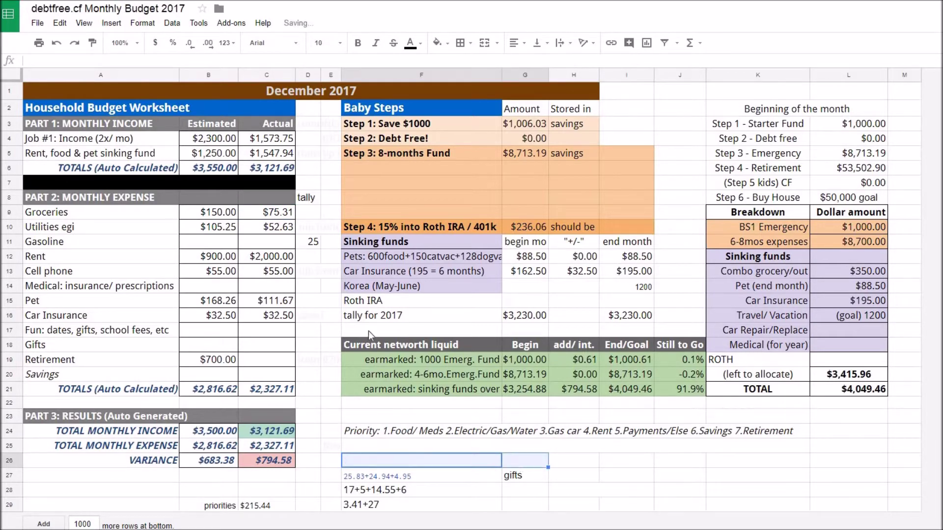
- Move the 25 gasoline amount from D11 into Gasoline Actual C11, showing $25.00
click(306, 241)
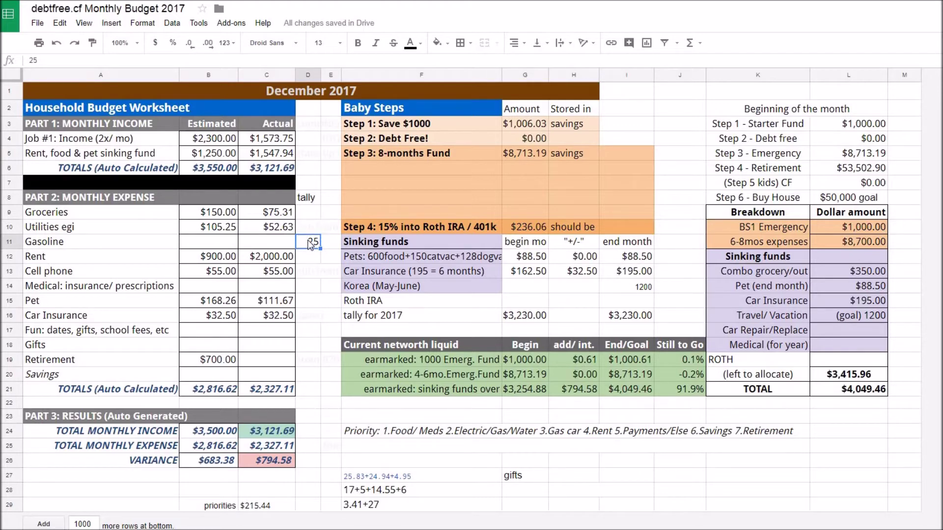
key(Left)
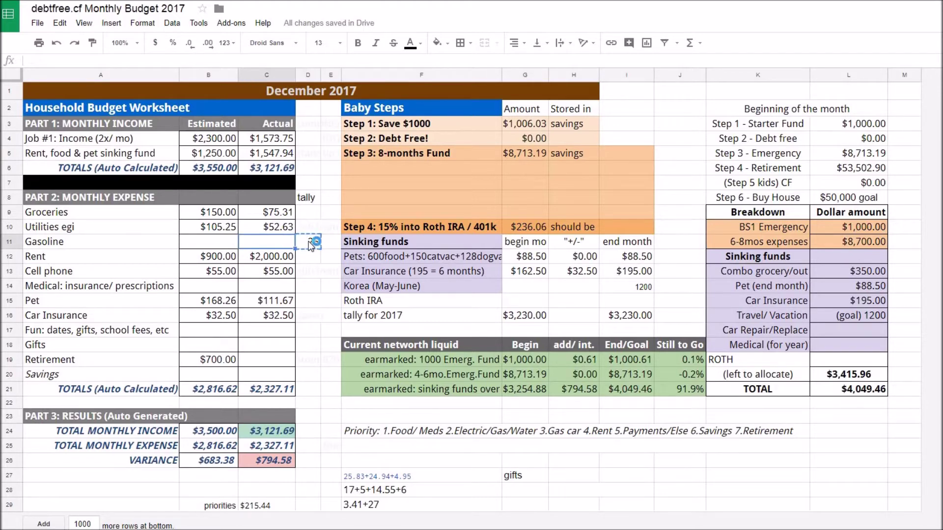
key(ctrl+v)
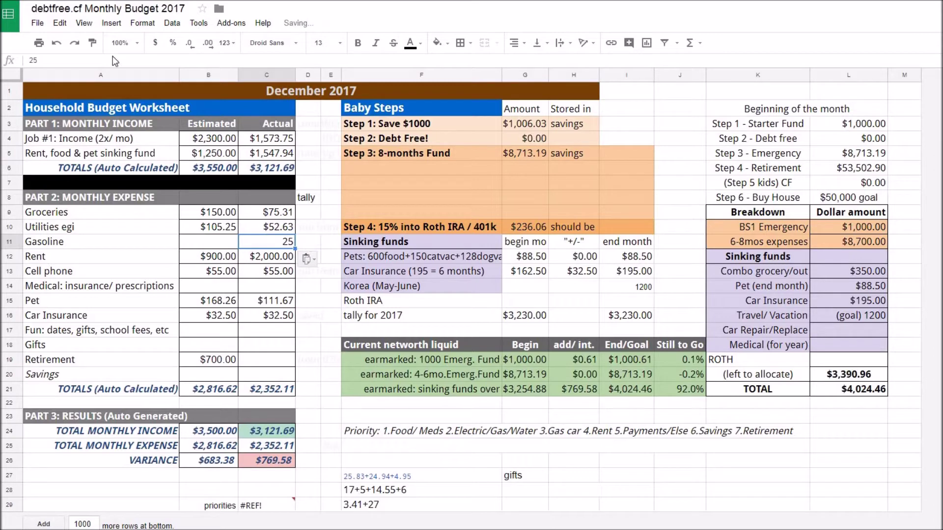
click(156, 43)
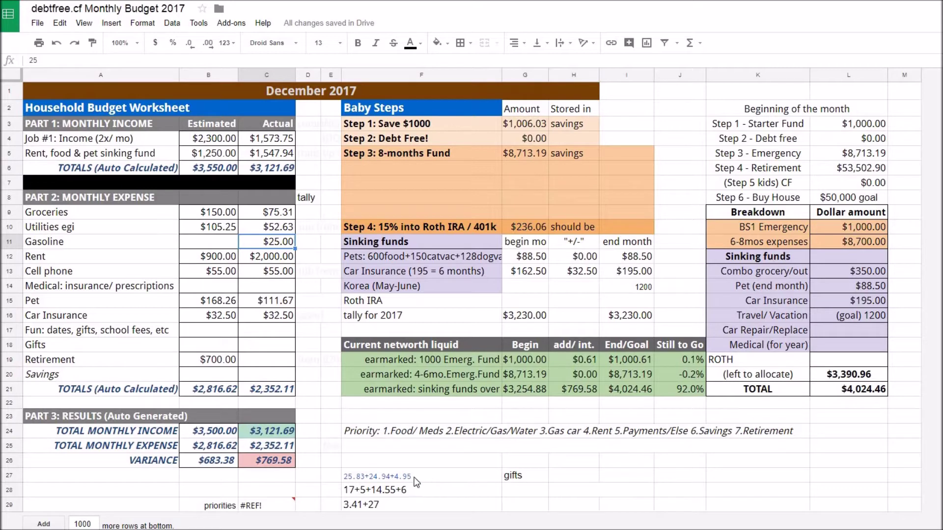
click(450, 478)
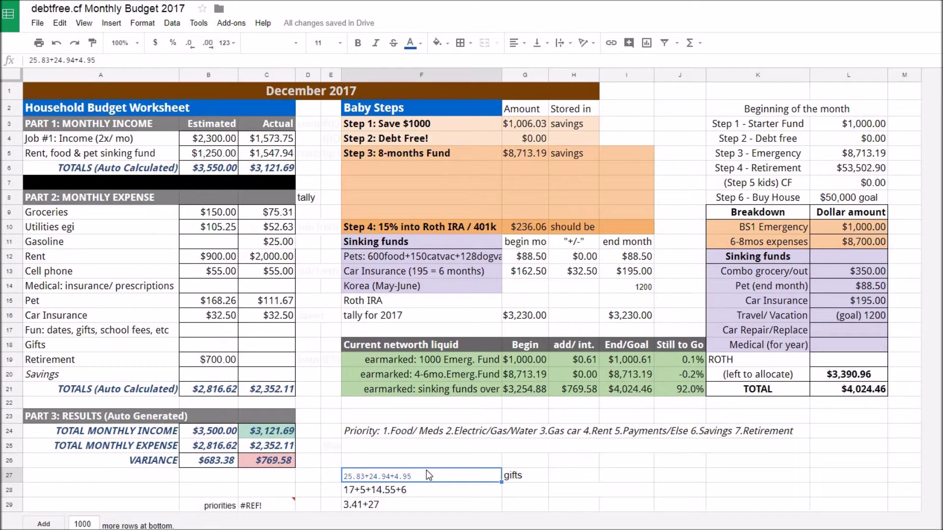
- Enter the F27 gifts sum as a formula in Gifts Actual C18, giving $55.72
key(ctrl+c)
click(266, 332)
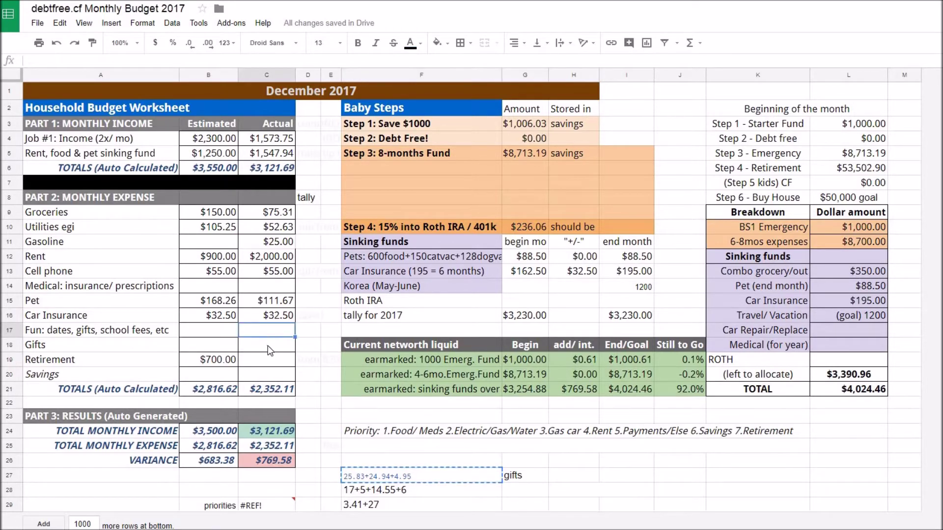
click(269, 347)
text(=)
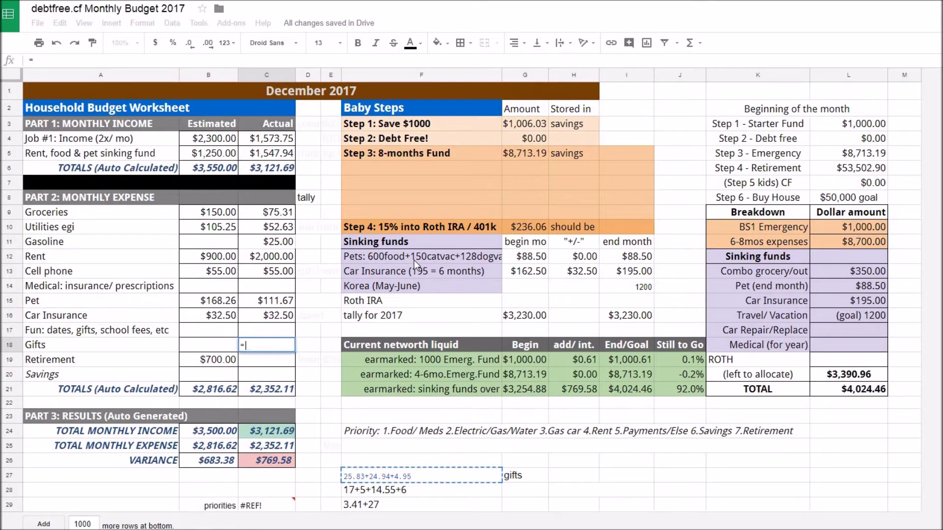
key(ctrl+v)
key(Return)
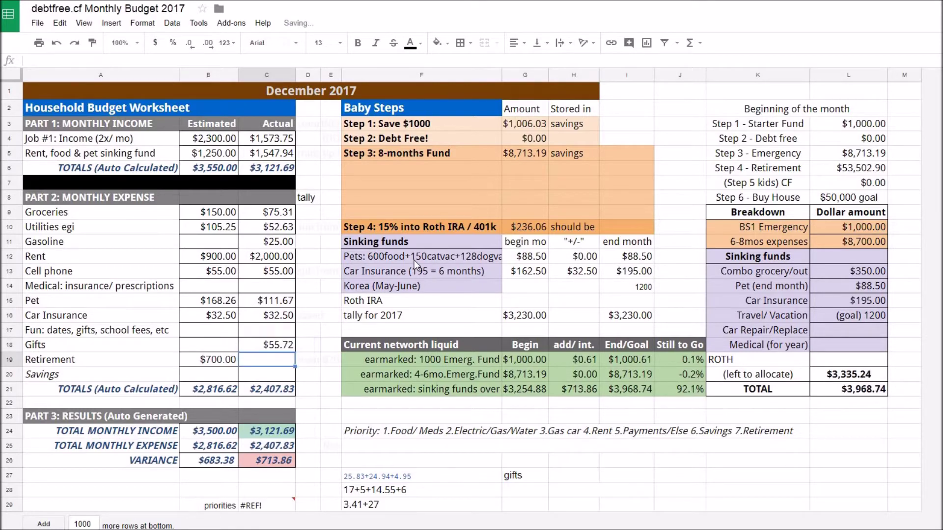
- Delete the gifts scratch note and its label from F27:G27
click(405, 479)
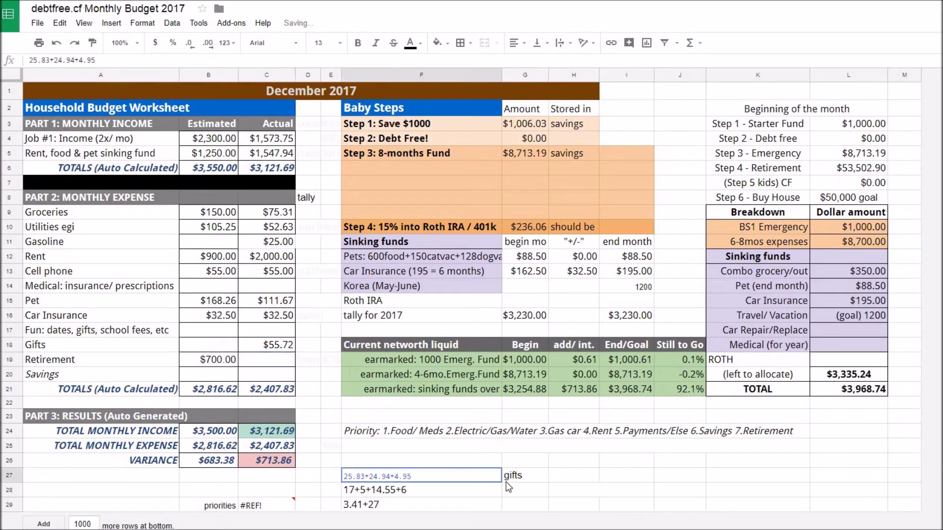
shift+click(509, 479)
key(Delete)
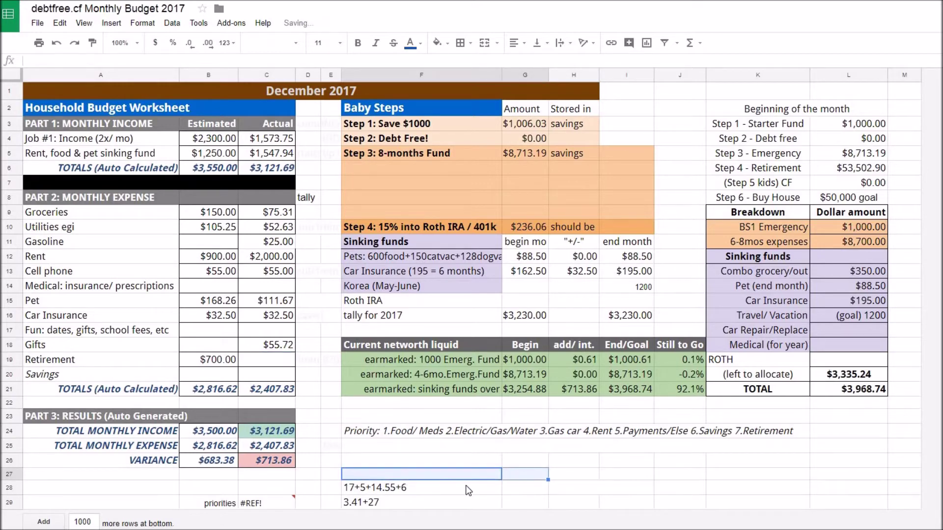
click(409, 490)
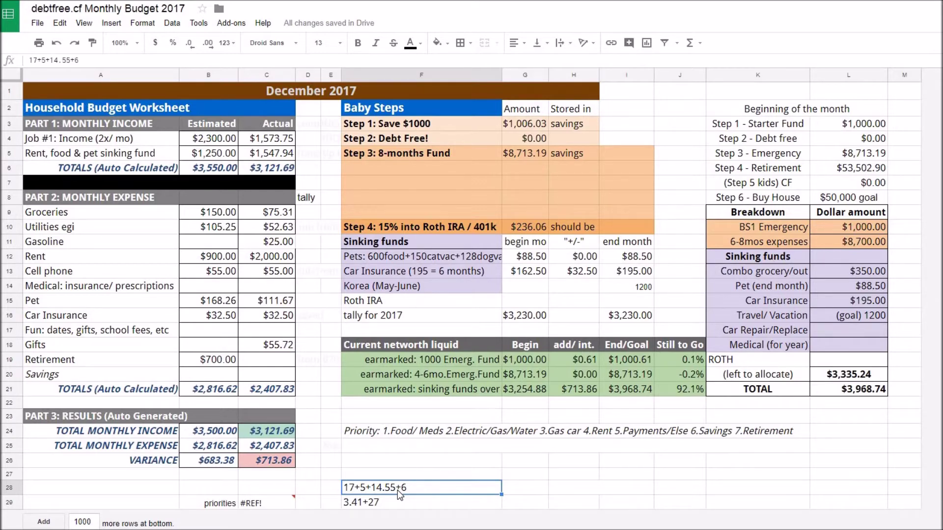
key(ctrl+c)
- Enter the F28 fun sum as a formula in Fun Actual C17, giving $42.55
click(255, 331)
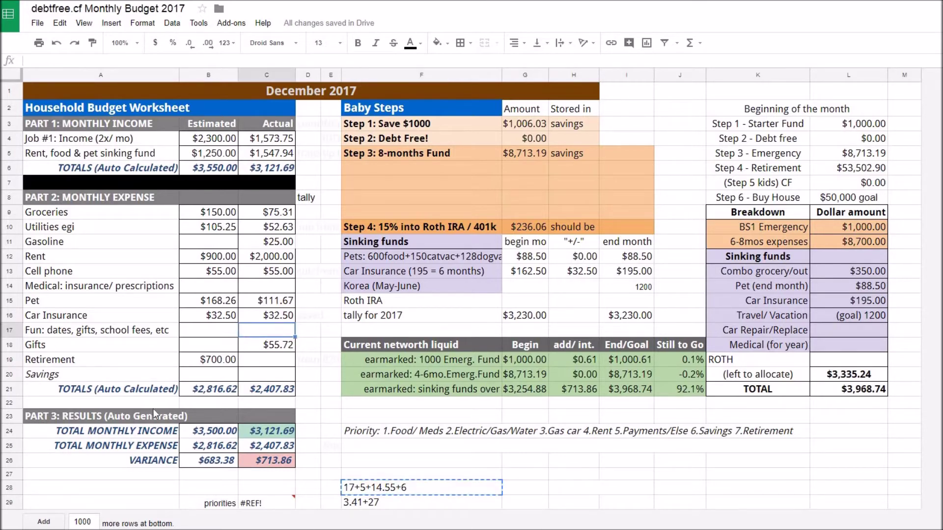
text(=)
key(ctrl+v)
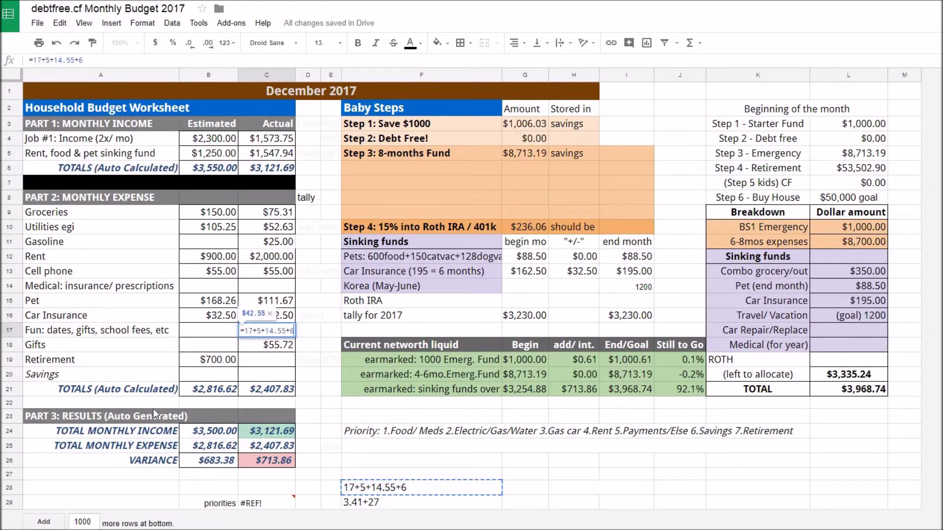
text(+)
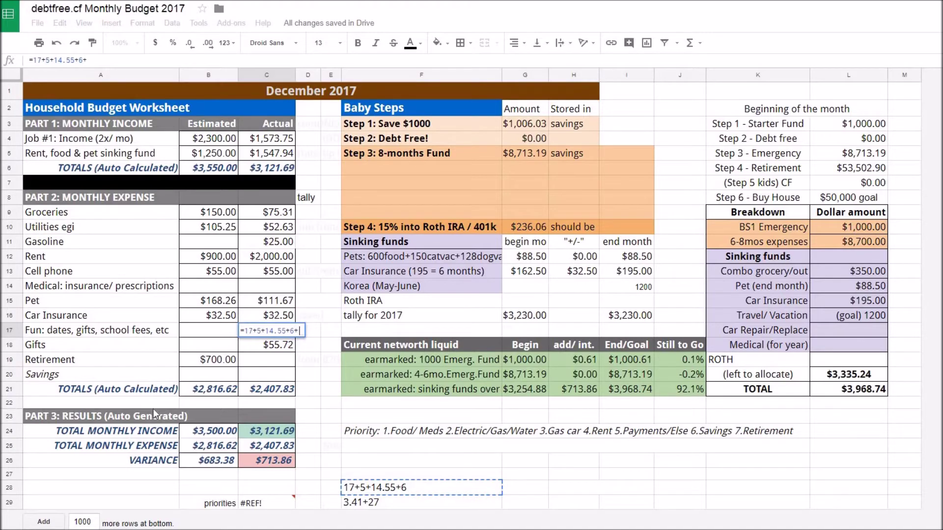
key(Return)
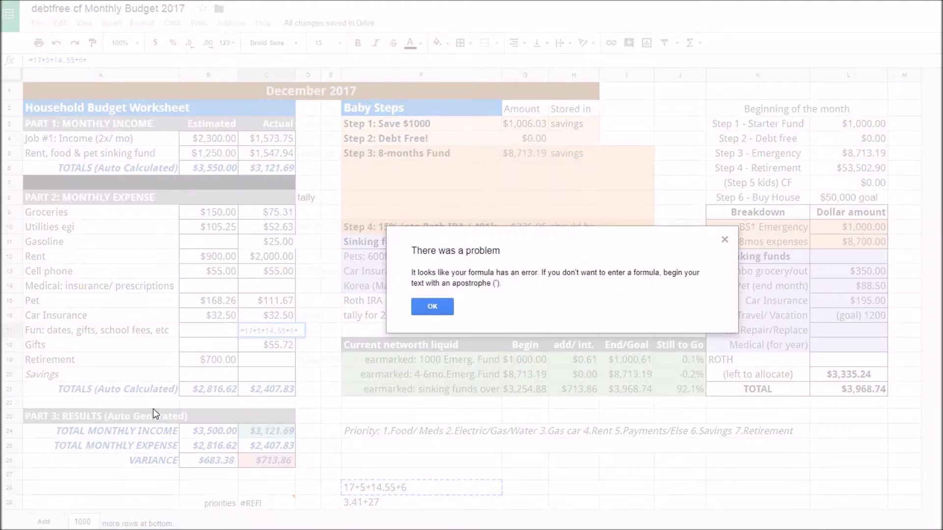
click(438, 311)
key(BackSpace)
key(Return)
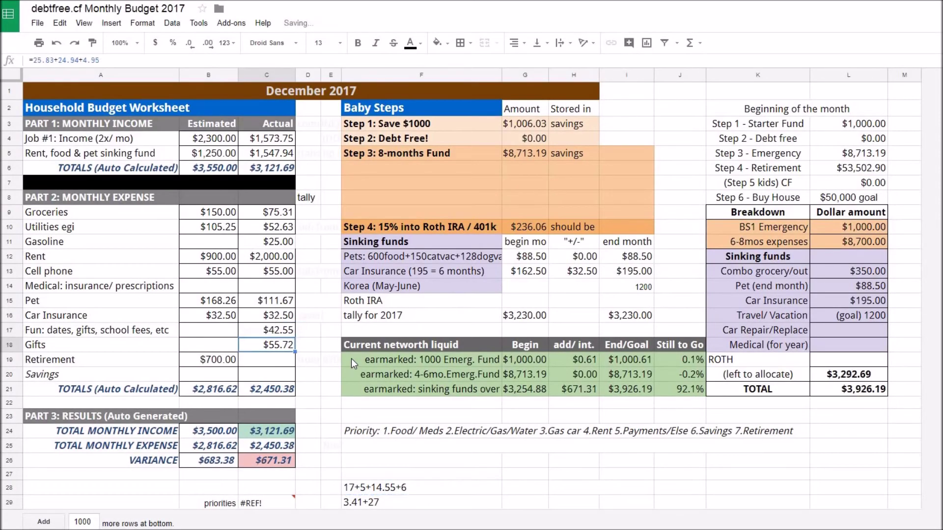
- Cut 3.41+27 from F29 and append it to the C17 Fun formula, totalling $72.96
click(355, 504)
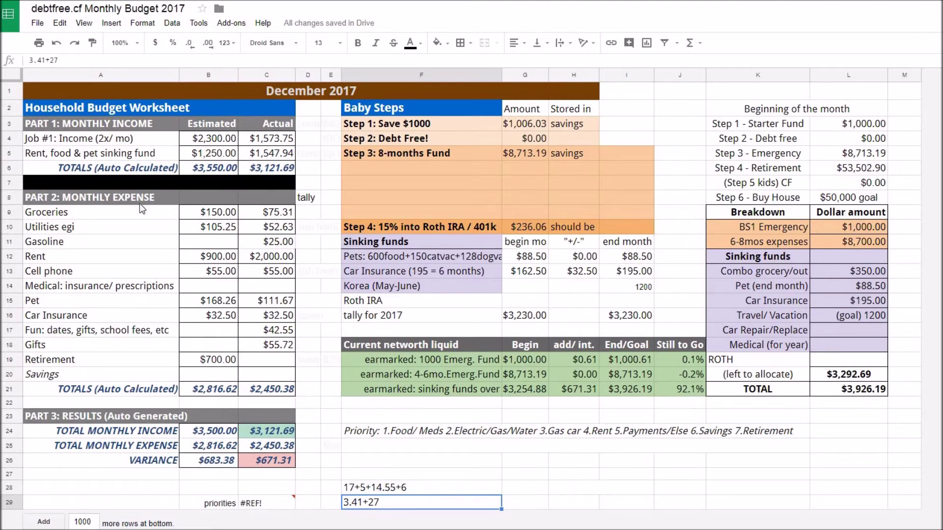
drag(71, 60, 23, 58)
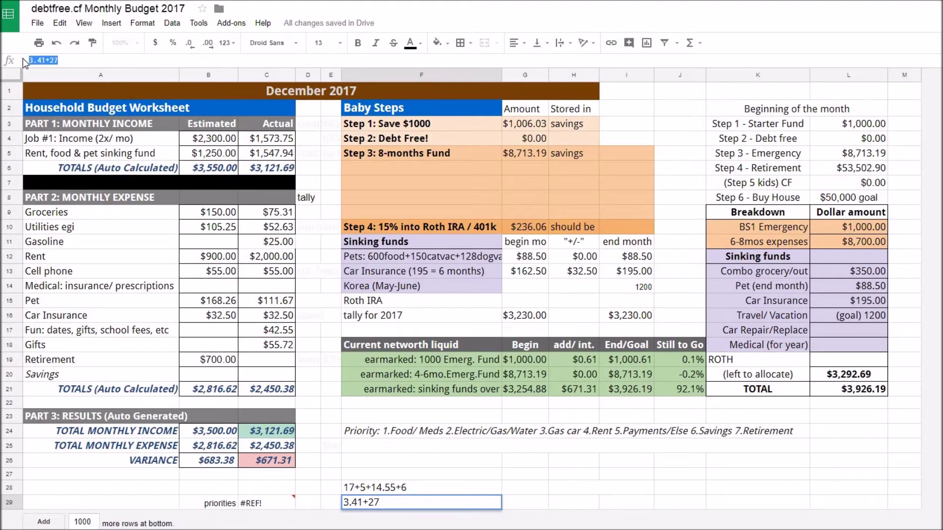
key(ctrl+x)
click(261, 334)
click(92, 61)
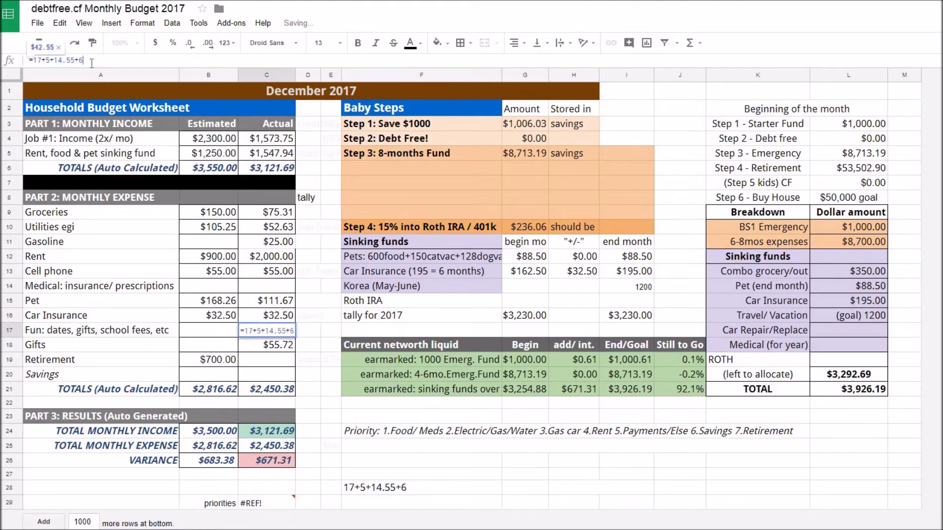
text(+)
key(ctrl+v)
key(Return)
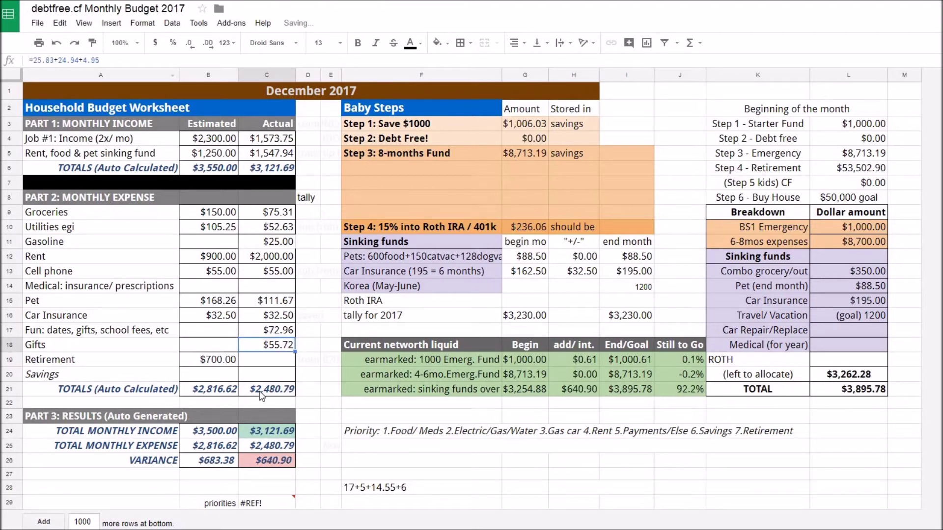
- Delete the leftover fun scratch note in F28
click(384, 487)
key(Delete)
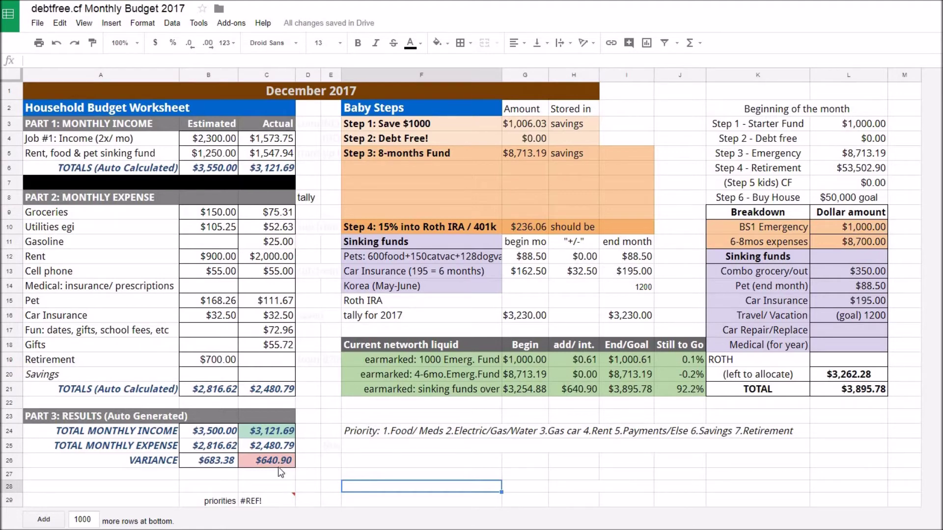
click(263, 464)
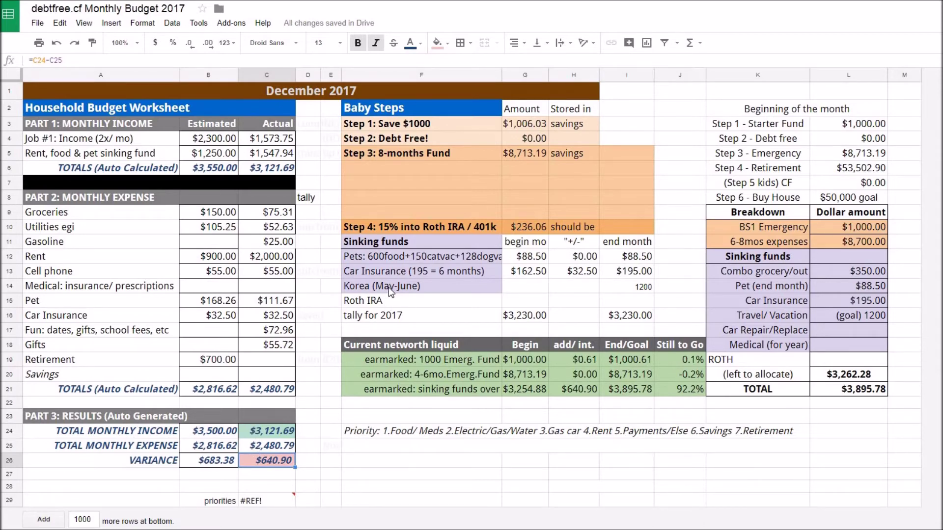
click(437, 289)
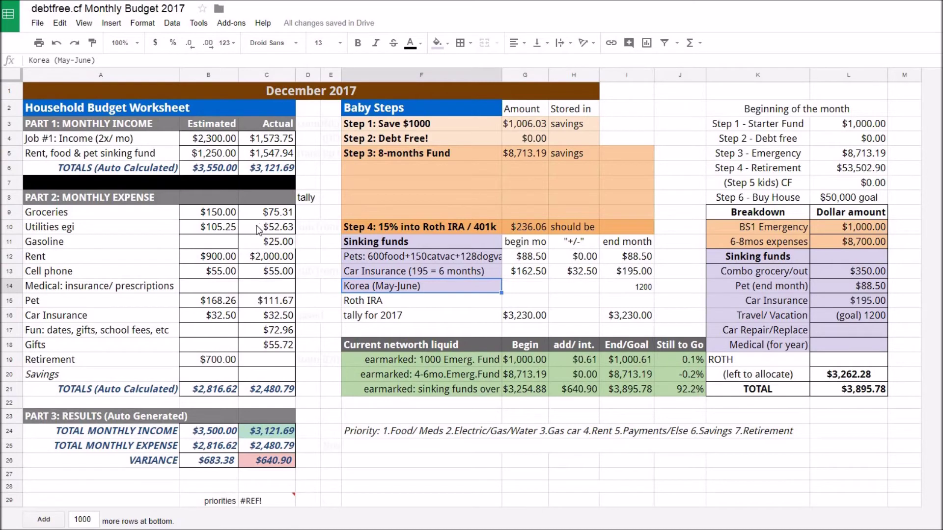
- Apply an outer border to Gasoline Actual cell C11 ($25.00)
click(259, 246)
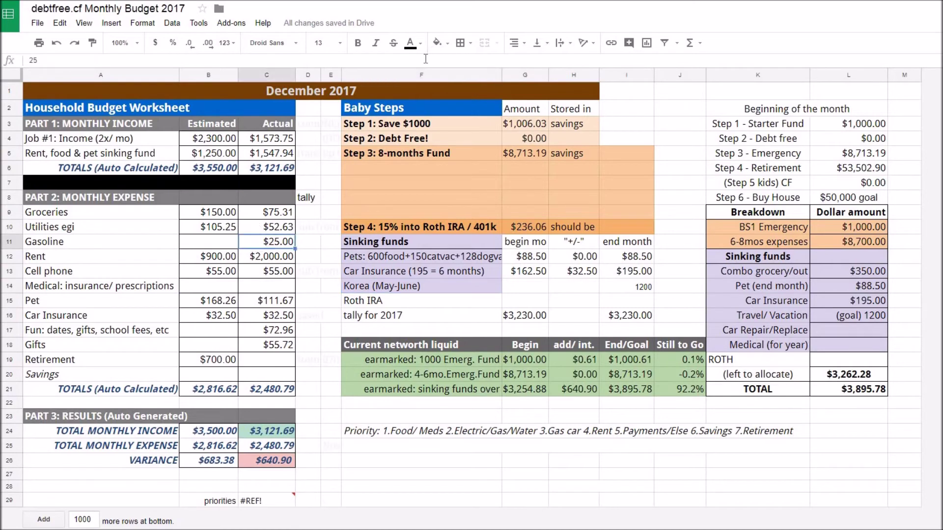
click(460, 42)
click(542, 67)
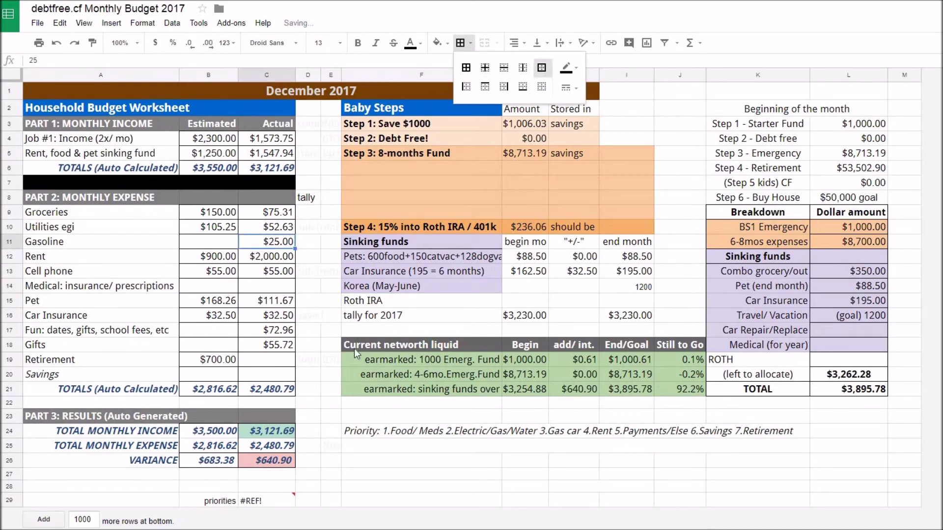
click(313, 364)
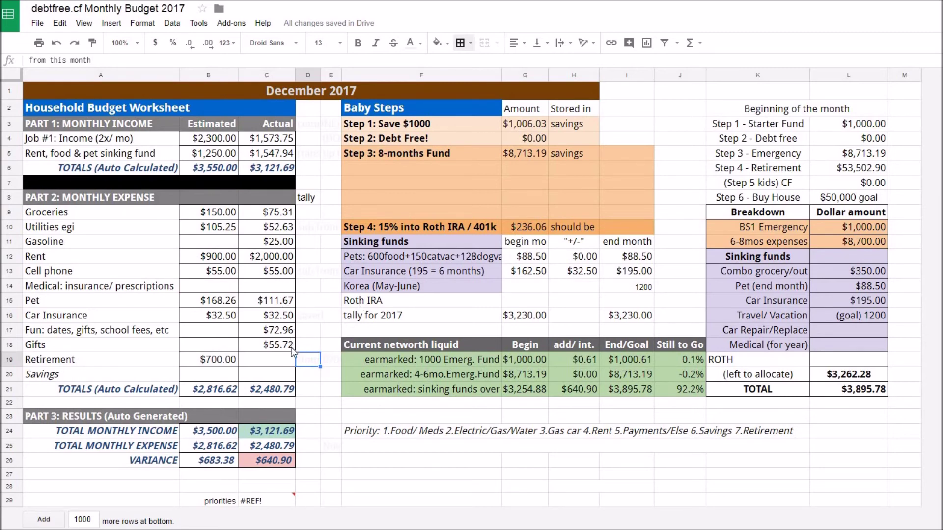
click(265, 344)
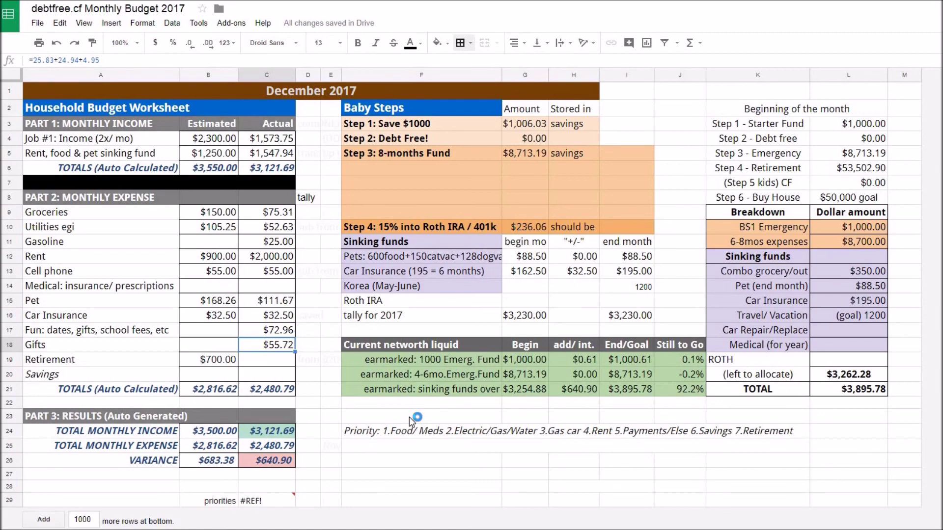
mouse_move(275, 501)
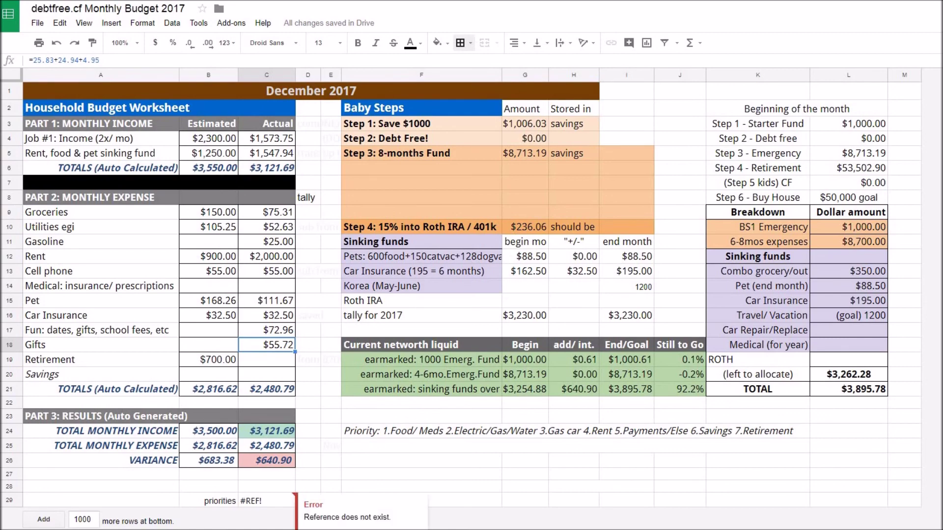